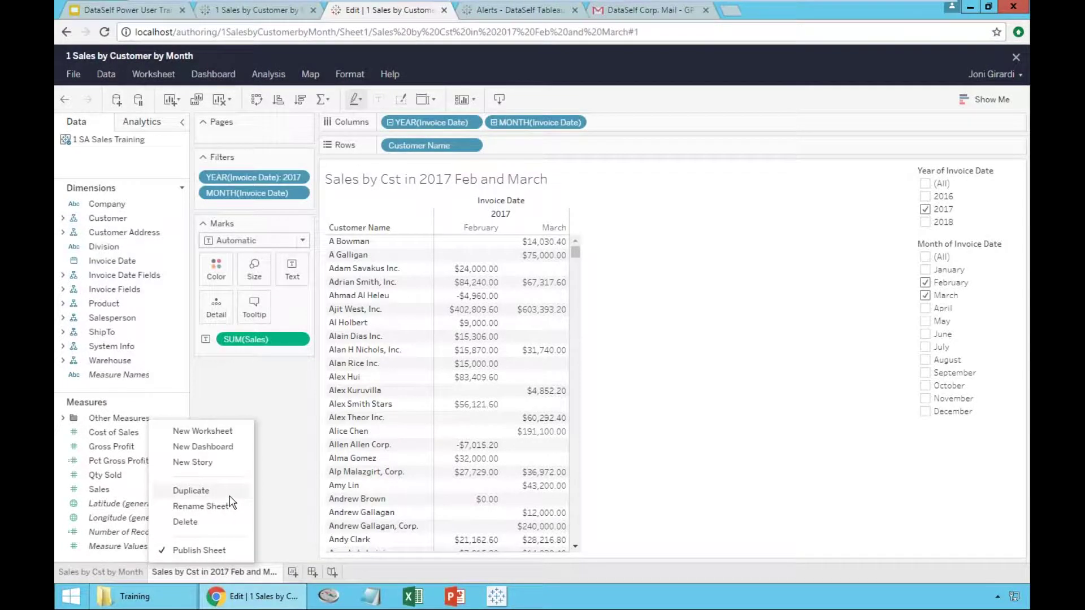
- Duplicate the sheet as Sheet 3 and remove its MONTH and YEAR Invoice Date filters
{"action": "left_click", "coordinate": [223, 491]}
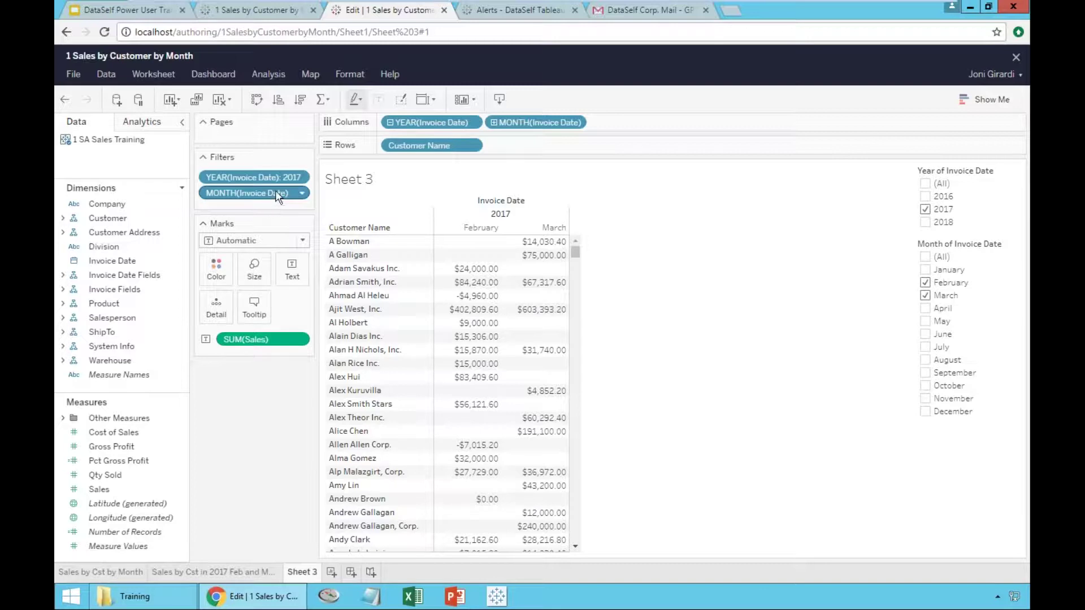
{"action": "left_click_drag", "start_coordinate": [275, 194], "coordinate": [124, 244]}
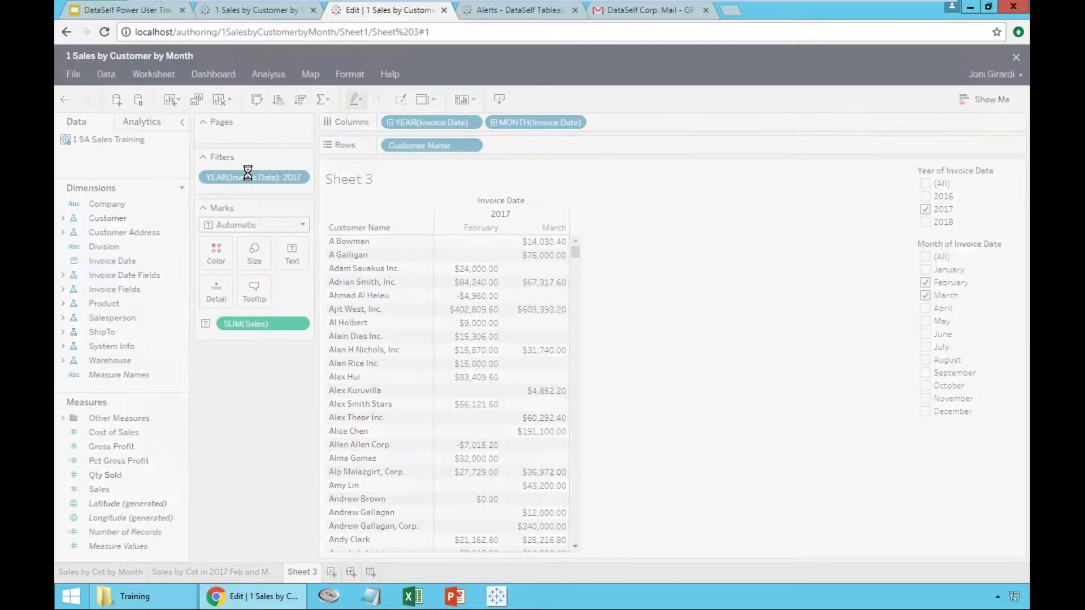
{"action": "left_click_drag", "start_coordinate": [247, 177], "coordinate": [124, 243]}
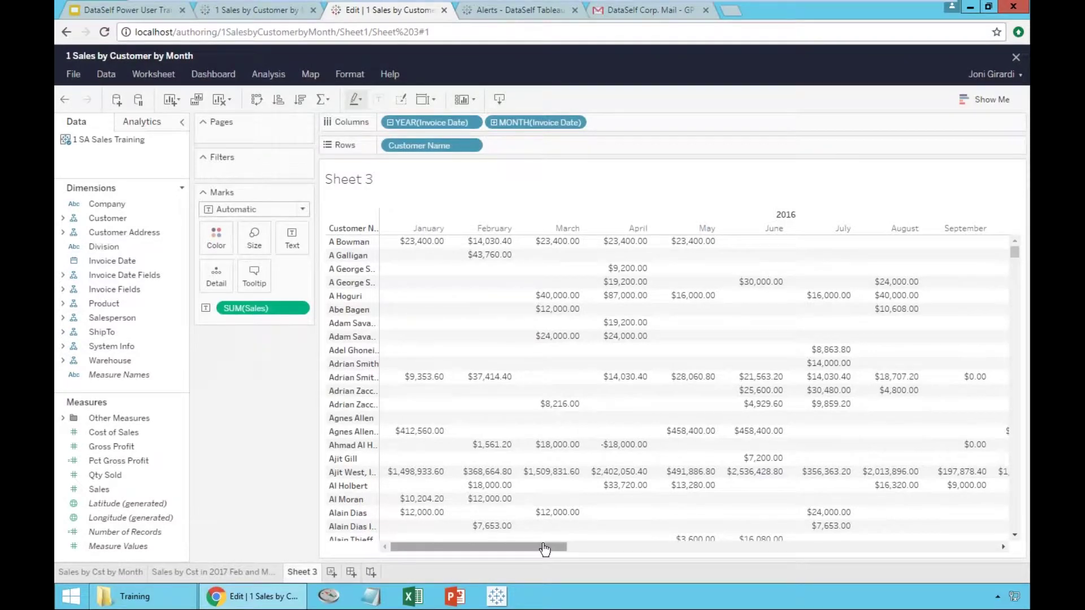
{"action": "left_click_drag", "start_coordinate": [544, 549], "coordinate": [515, 565]}
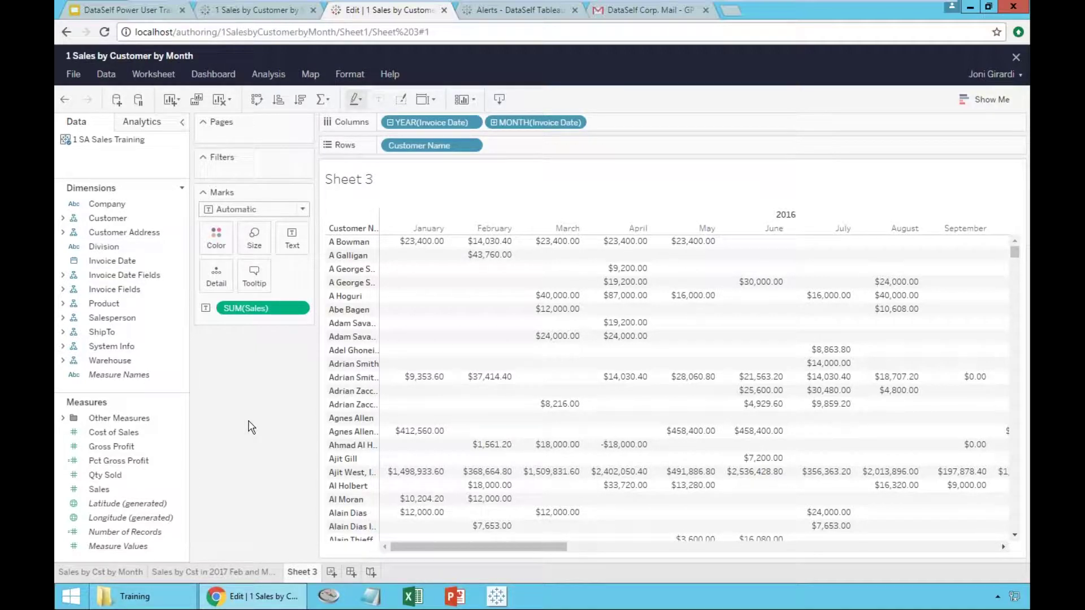
- Add Invoice Date to the Filters shelf and make it a relative-date filter (Today)
{"action": "left_click", "coordinate": [131, 266]}
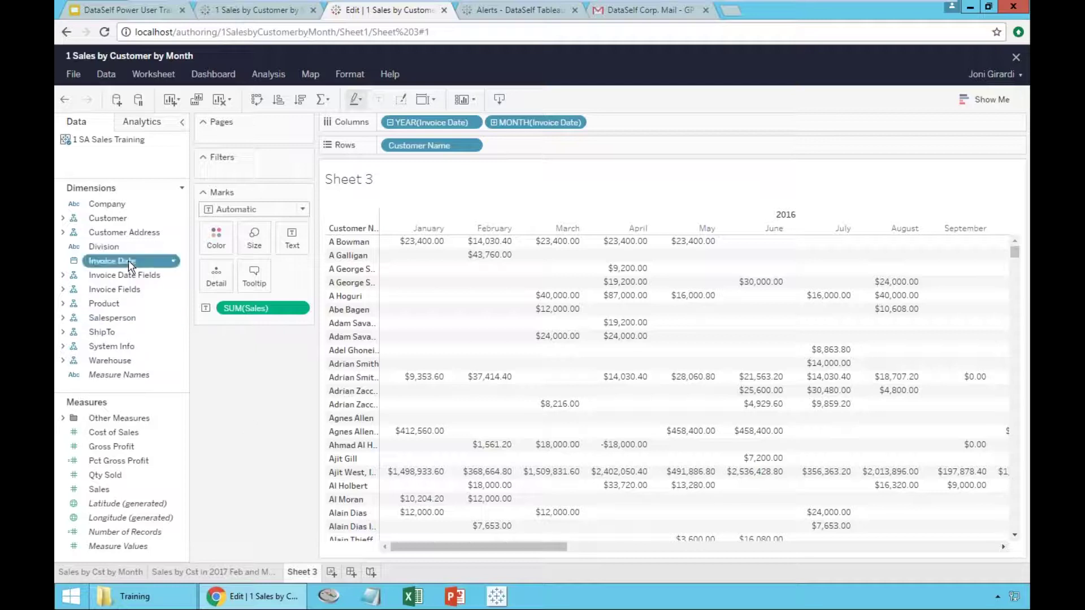
{"action": "left_click_drag", "start_coordinate": [131, 266], "coordinate": [249, 177]}
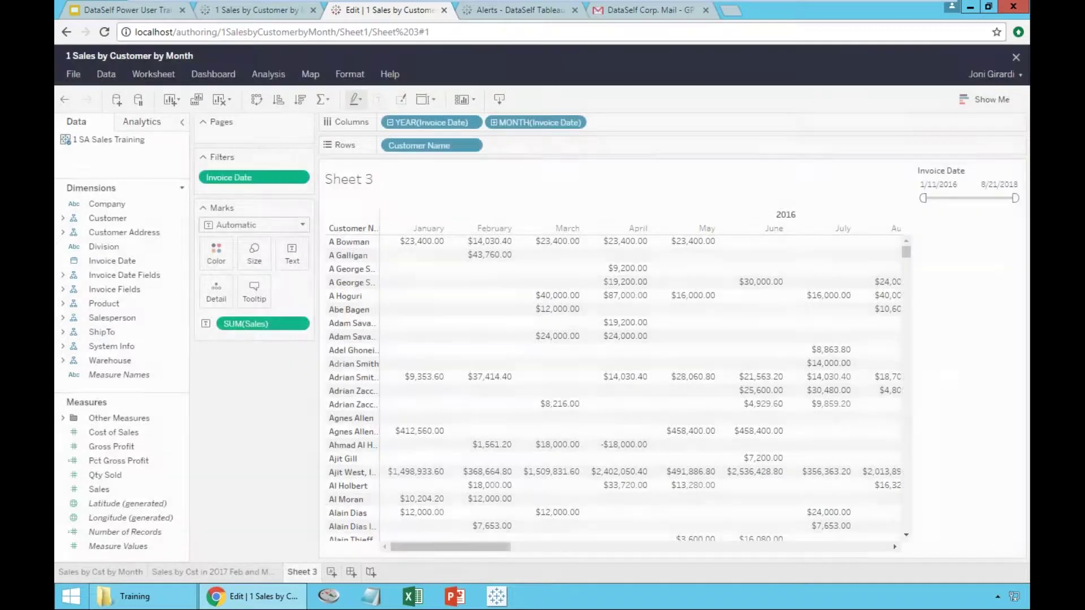
{"action": "left_click", "coordinate": [303, 179]}
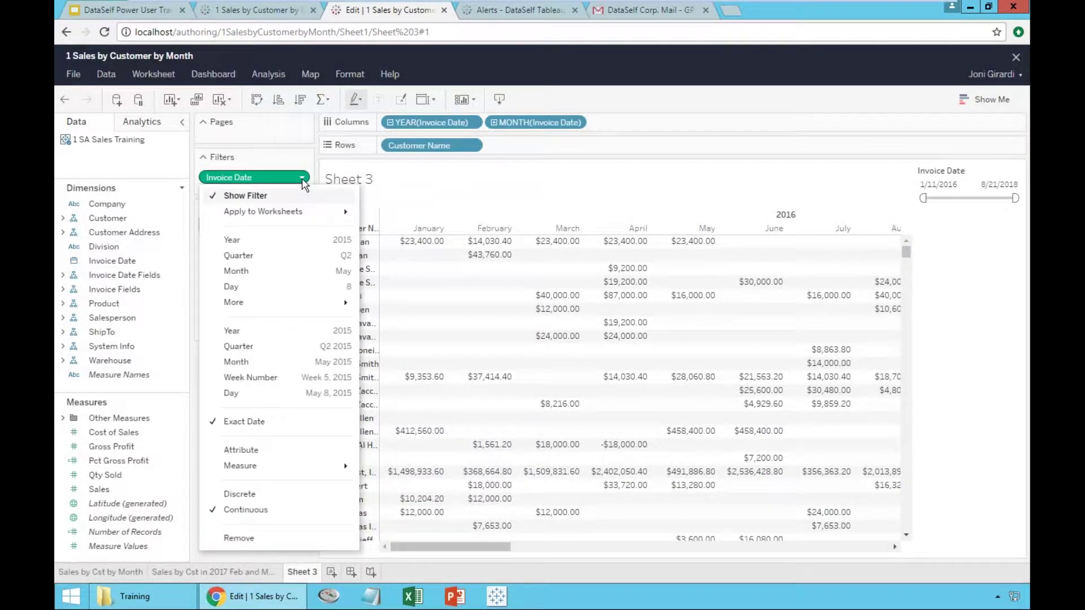
{"action": "left_click", "coordinate": [979, 174]}
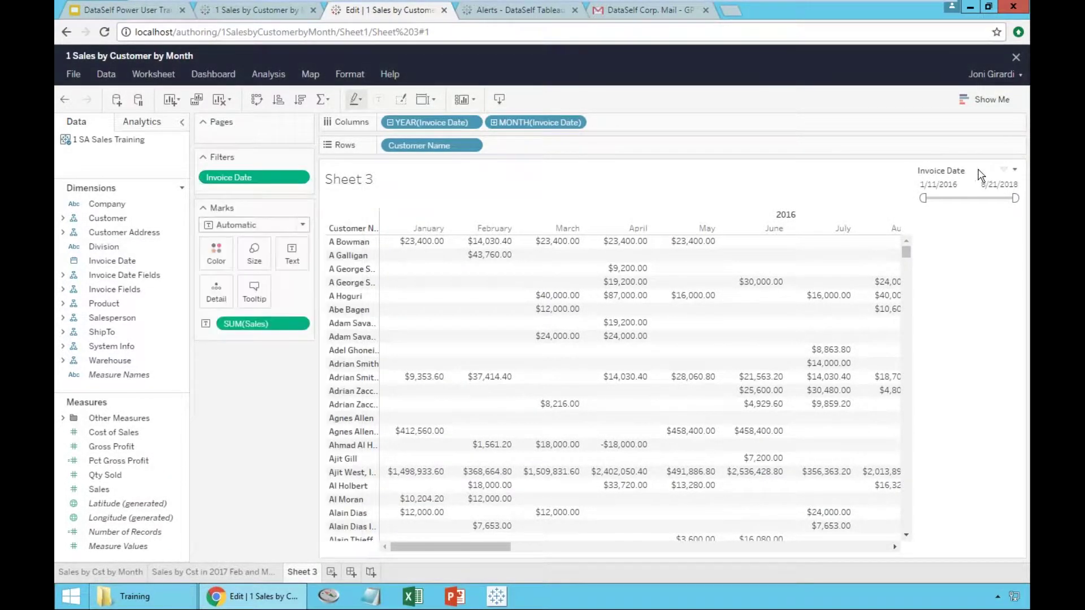
{"action": "left_click", "coordinate": [1015, 171]}
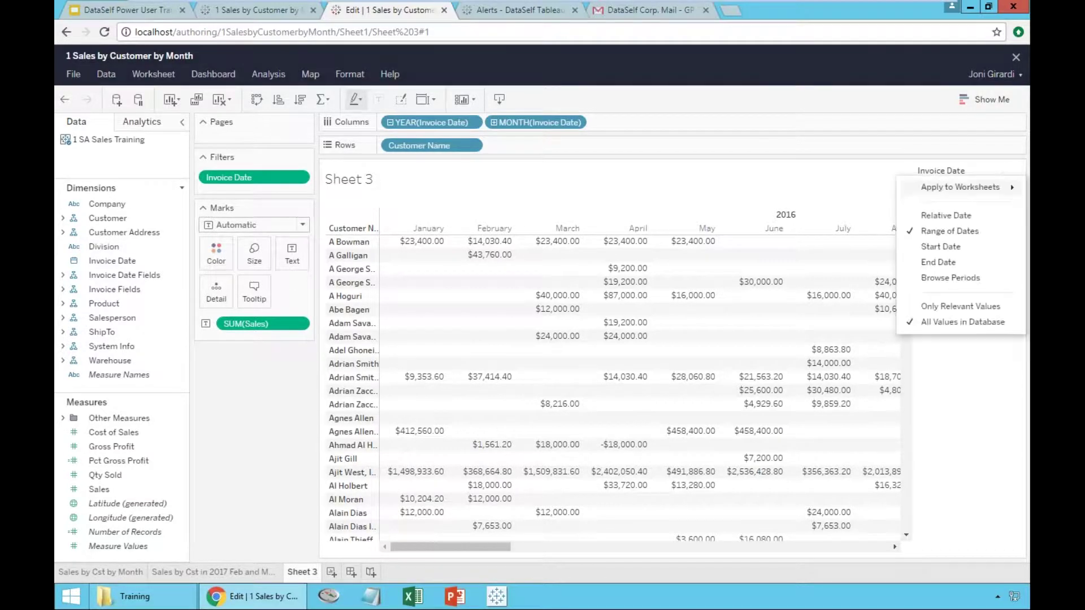
{"action": "left_click", "coordinate": [952, 217]}
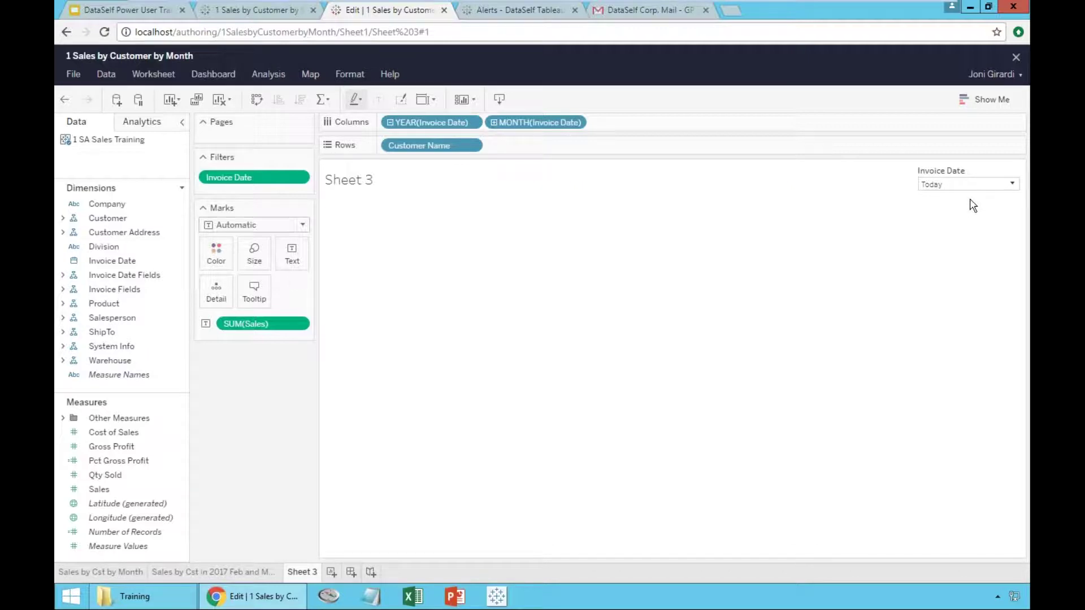
- Set the relative-date filter to This year, then to This quarter (7/1/2017–9/30/2017)
{"action": "left_click", "coordinate": [1013, 186]}
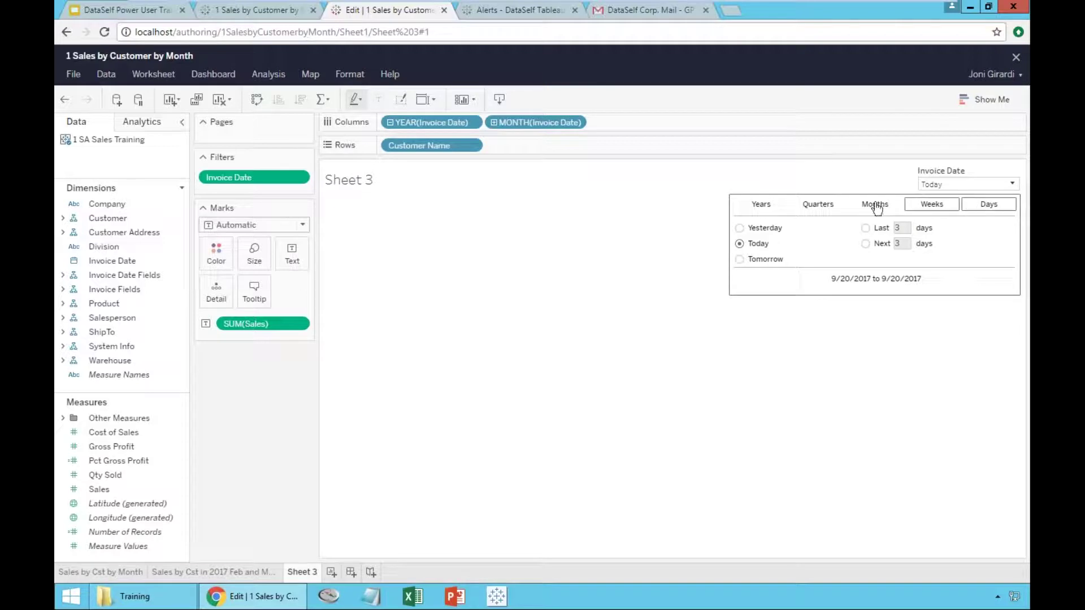
{"action": "left_click", "coordinate": [761, 207]}
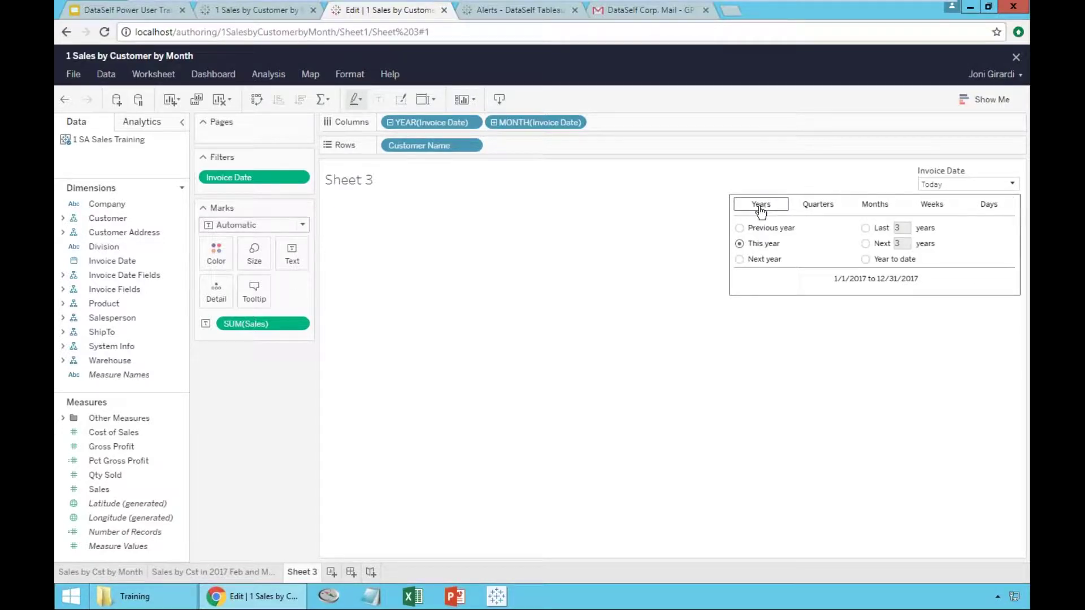
{"action": "left_click", "coordinate": [740, 243]}
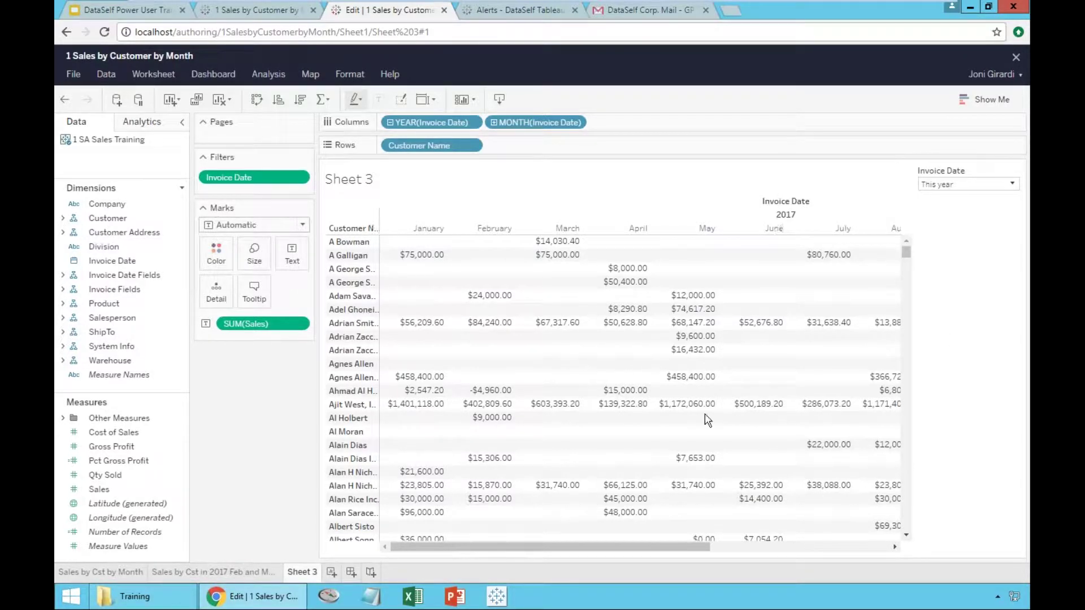
{"action": "left_click_drag", "start_coordinate": [673, 546], "coordinate": [625, 554]}
{"action": "left_click", "coordinate": [971, 189]}
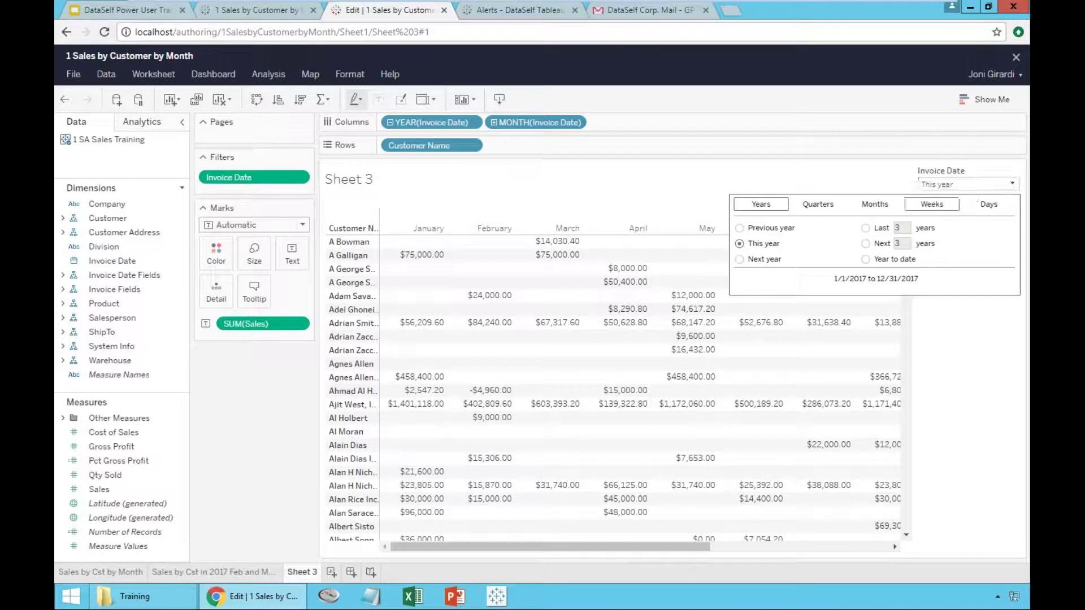
{"action": "left_click", "coordinate": [820, 210]}
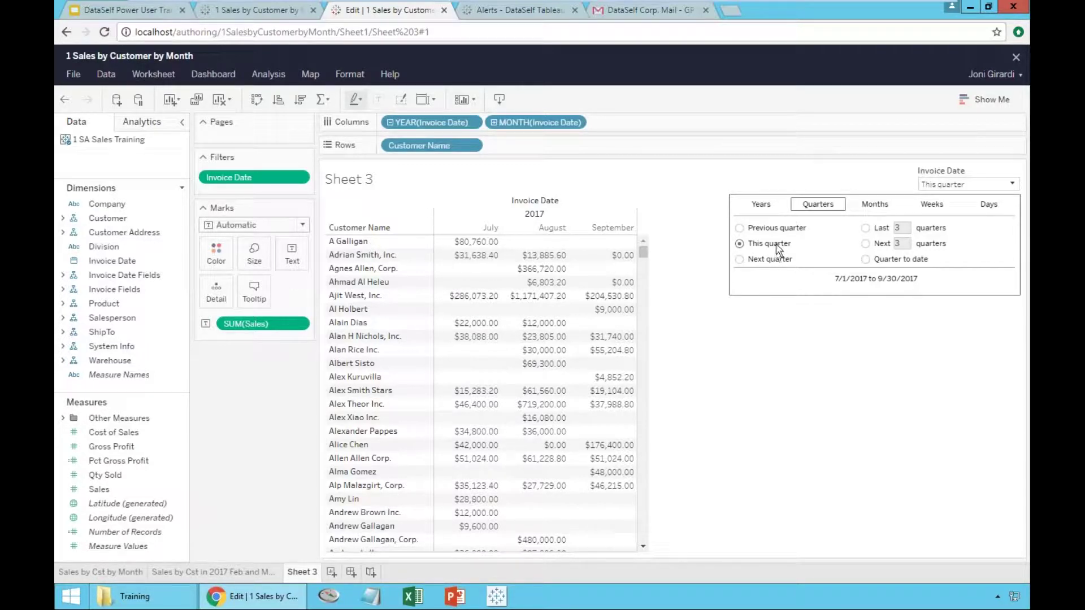
- Try Previous month and Last 3 months, then settle on Last 2 months (August–September 2017)
{"action": "left_click", "coordinate": [862, 207]}
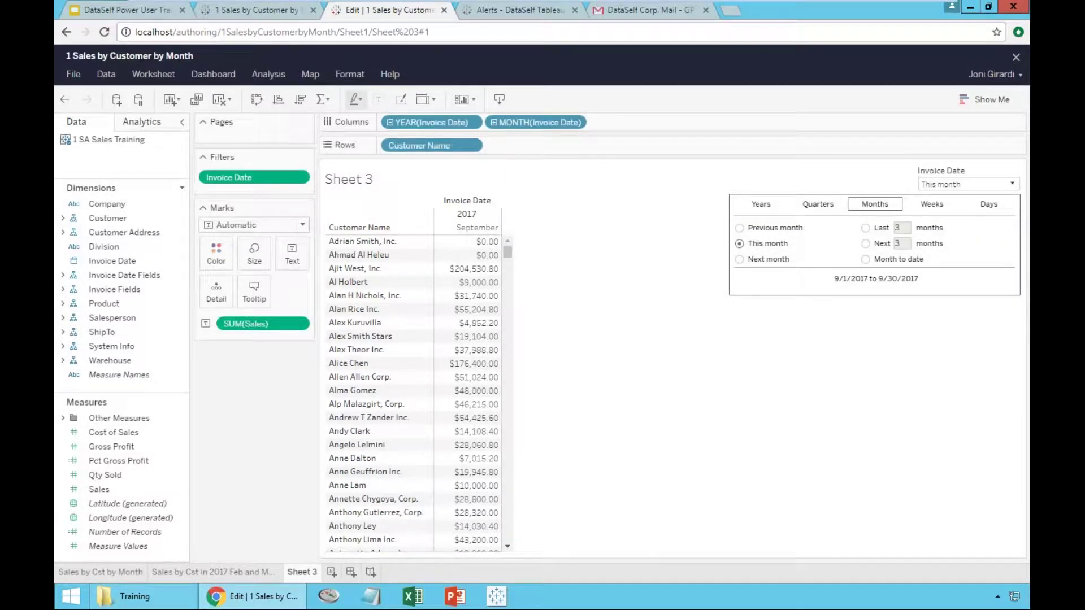
{"action": "left_click", "coordinate": [740, 229]}
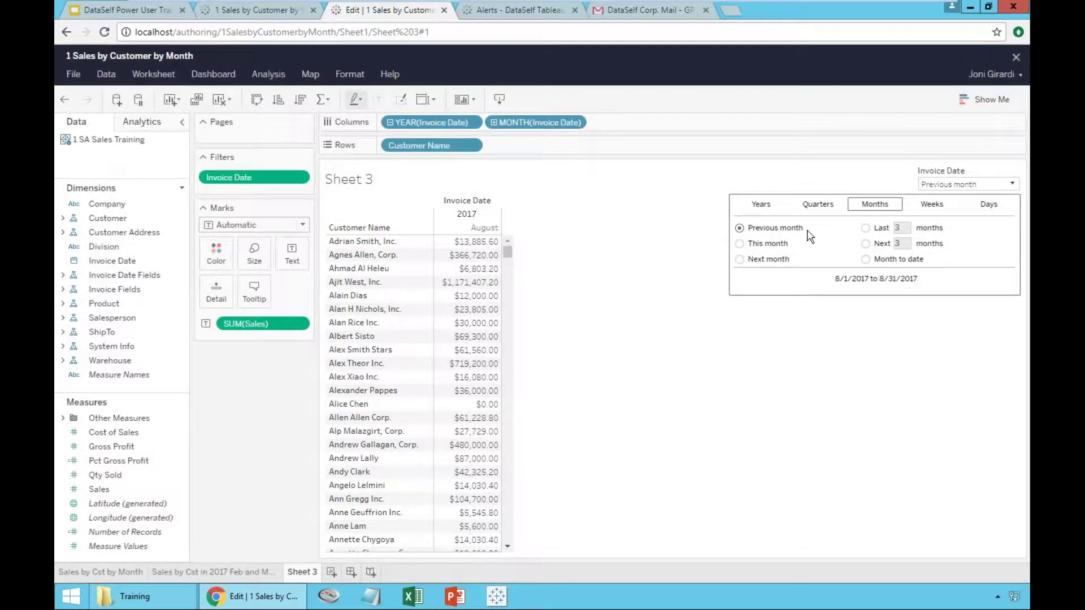
{"action": "left_click", "coordinate": [865, 228]}
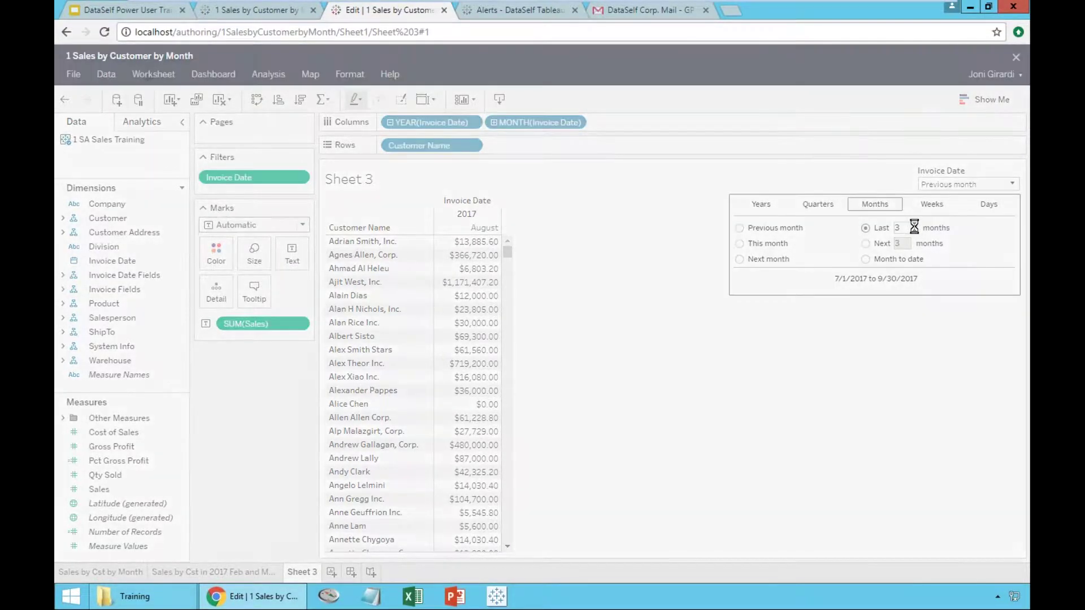
{"action": "left_click", "coordinate": [915, 230]}
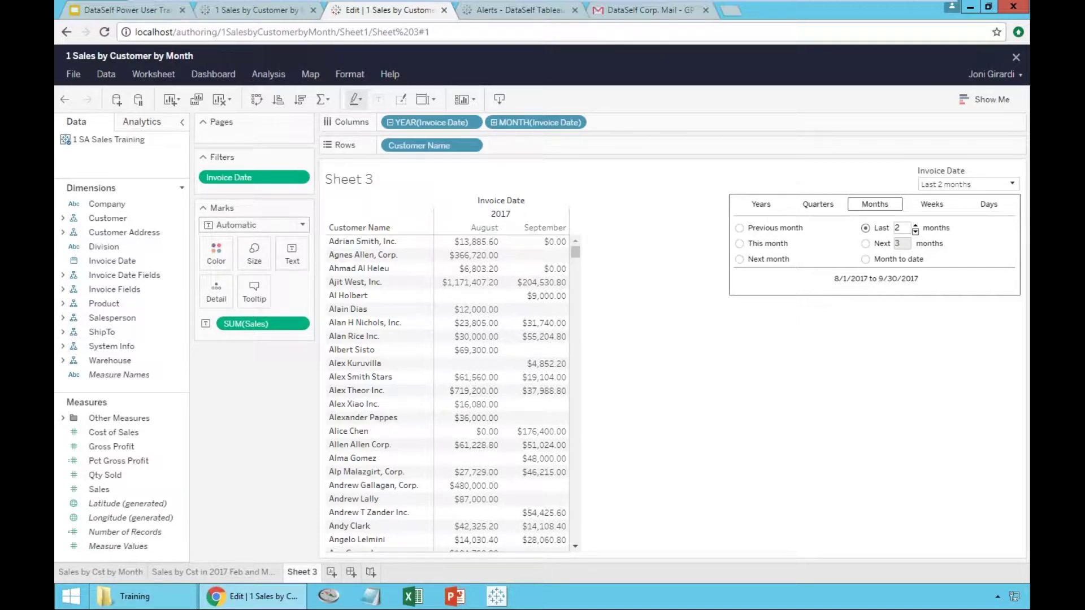
{"action": "left_click", "coordinate": [691, 193]}
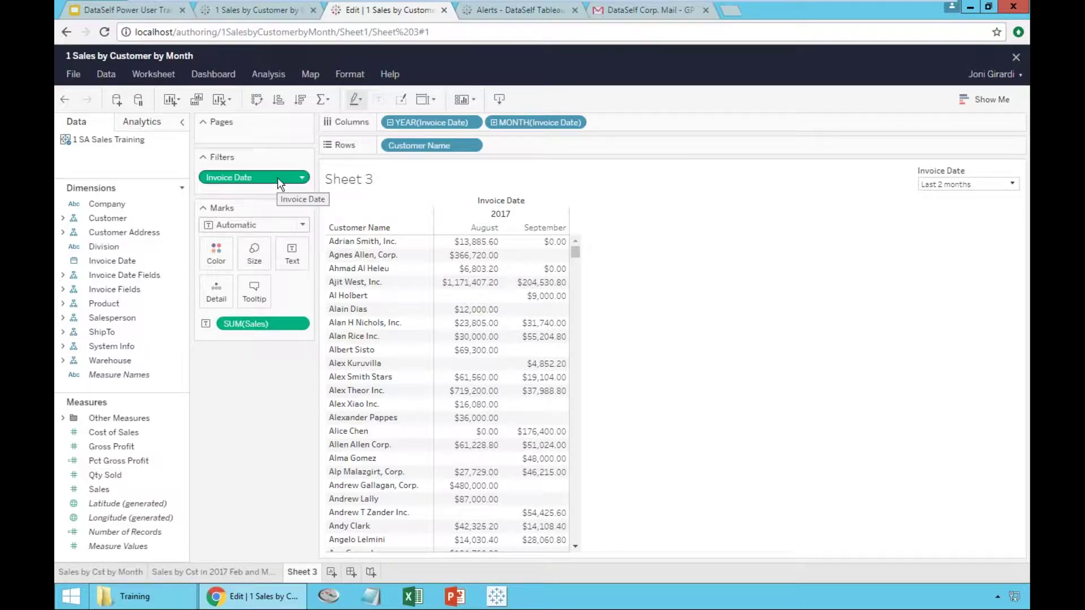
- Reset the Invoice Date filter and convert it back to relative dates
{"action": "left_click_drag", "start_coordinate": [273, 178], "coordinate": [251, 177]}
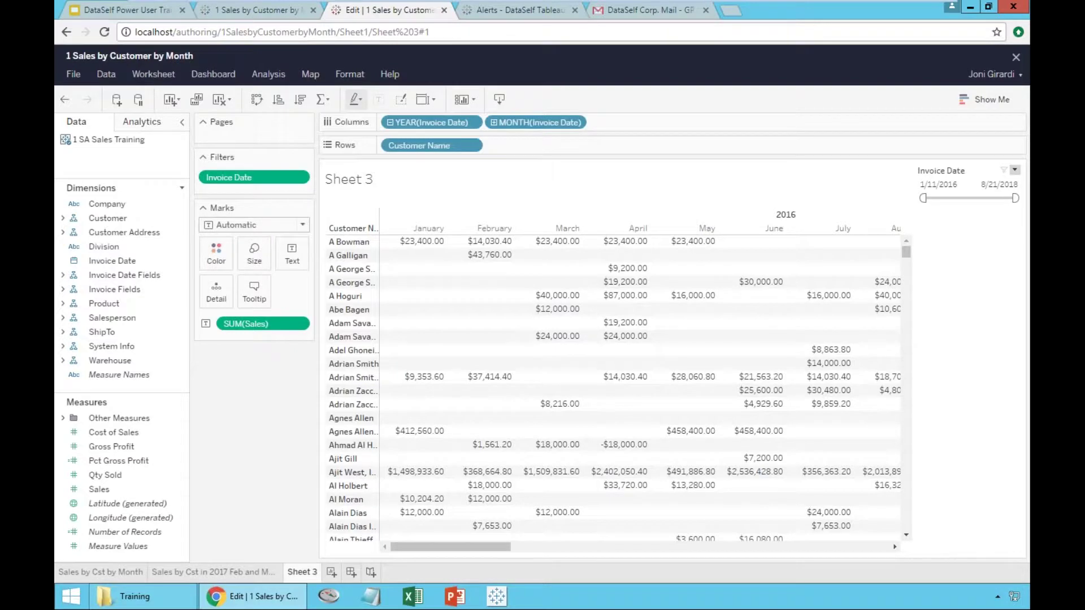
{"action": "left_click", "coordinate": [1014, 169]}
{"action": "left_click", "coordinate": [969, 217]}
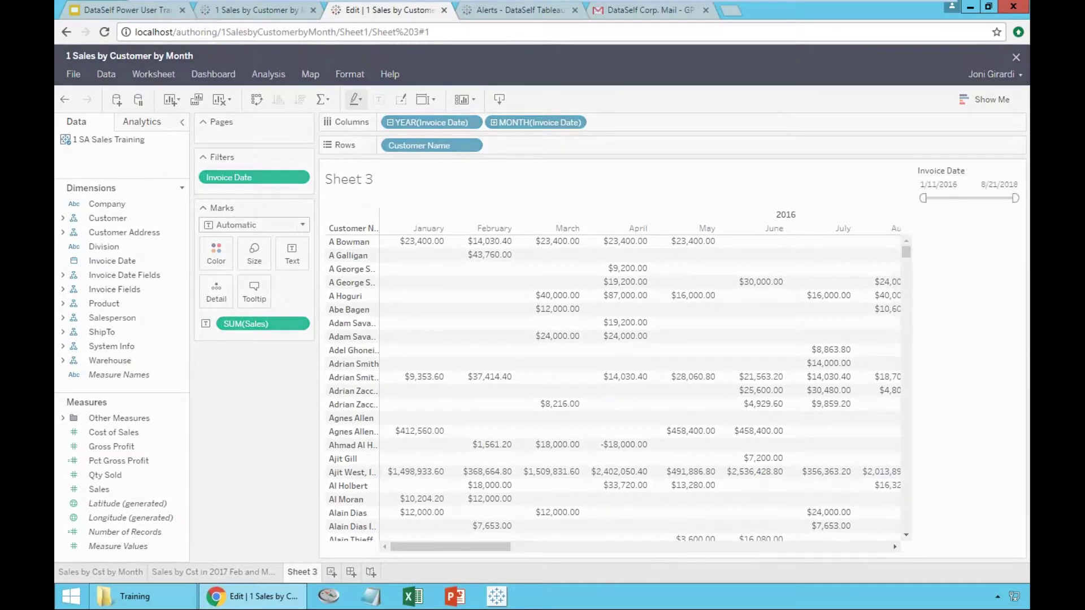
- Try Previous year, then set the relative-date filter to This quarter
{"action": "left_click", "coordinate": [961, 187]}
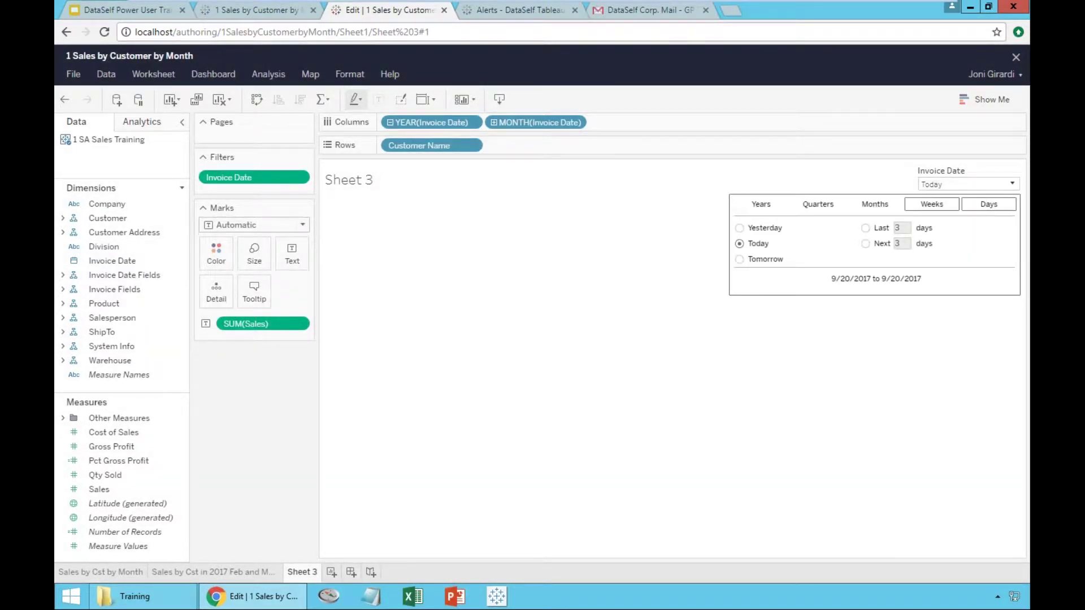
{"action": "left_click", "coordinate": [764, 208]}
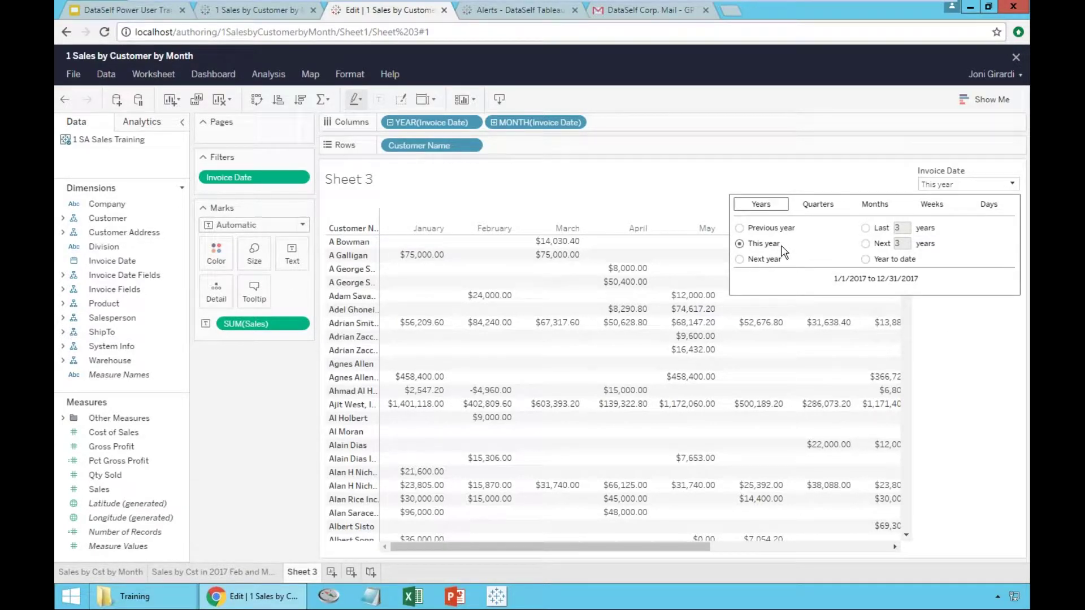
{"action": "left_click", "coordinate": [772, 228]}
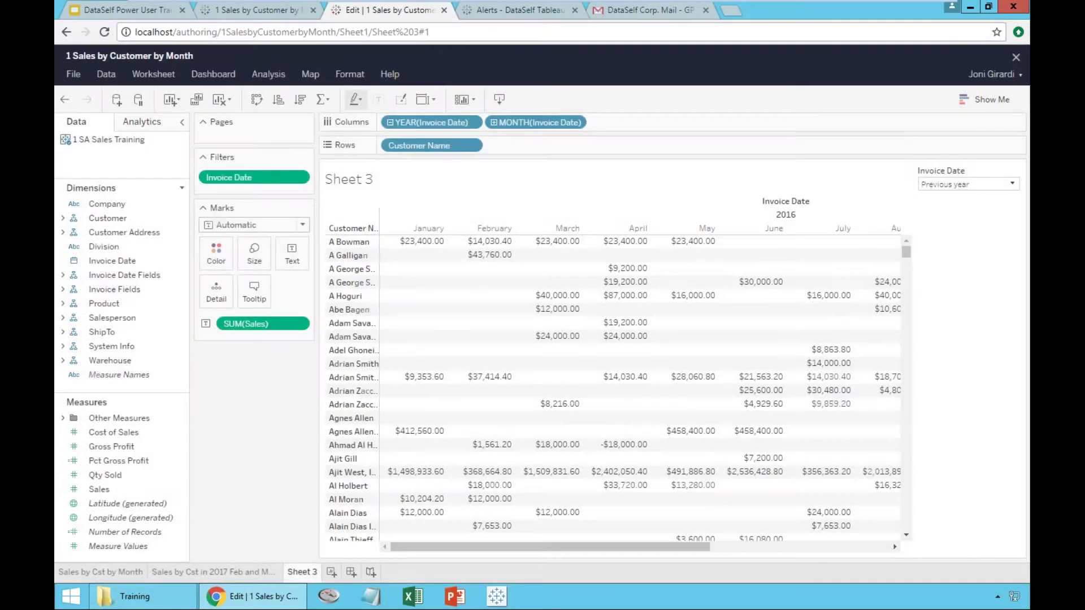
{"action": "left_click", "coordinate": [967, 183]}
{"action": "left_click", "coordinate": [818, 204]}
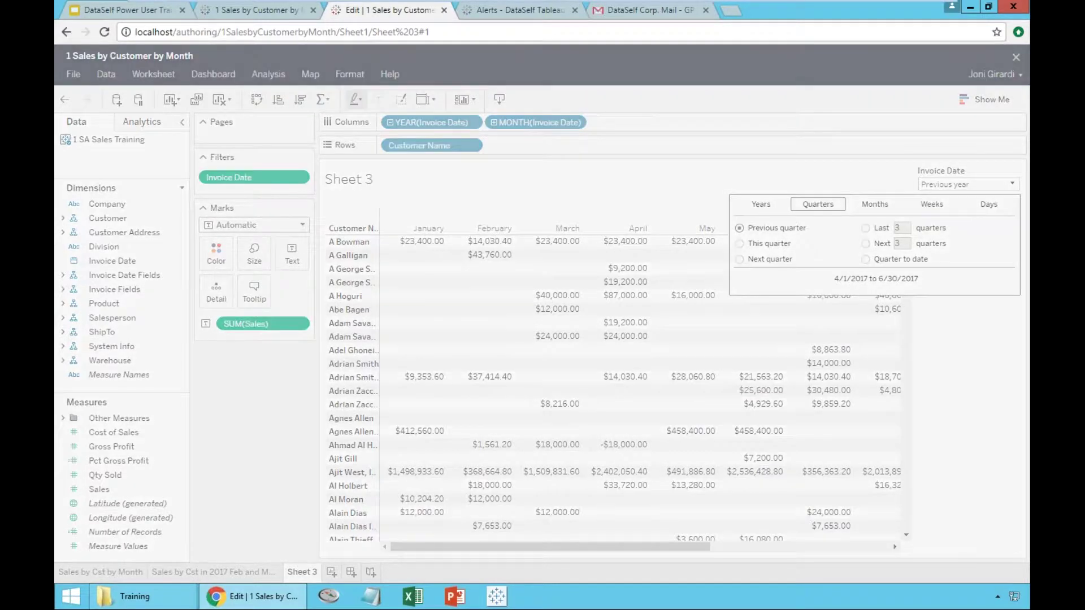
{"action": "left_click", "coordinate": [740, 244]}
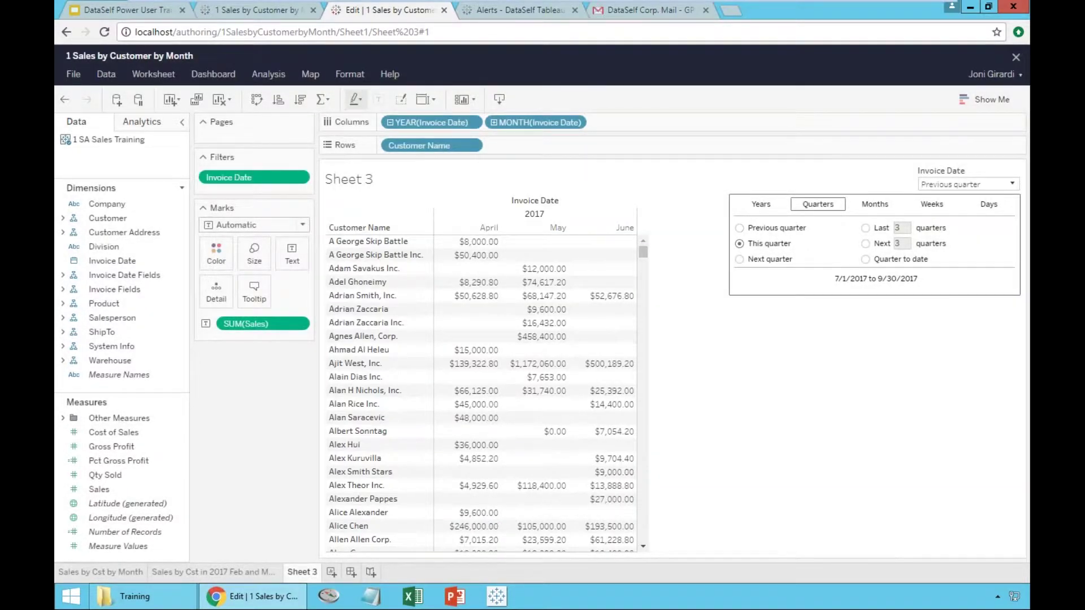
- Rename Sheet 3 to 'Sales by Cst This Quarter'
{"action": "double_click", "coordinate": [304, 573]}
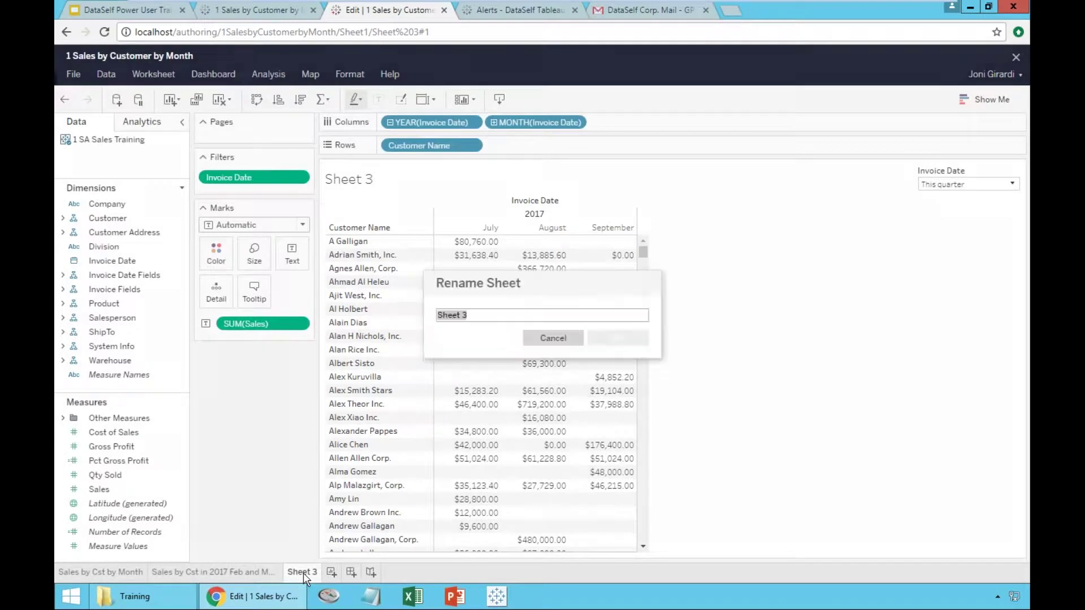
{"action": "type", "text": "Sale"}
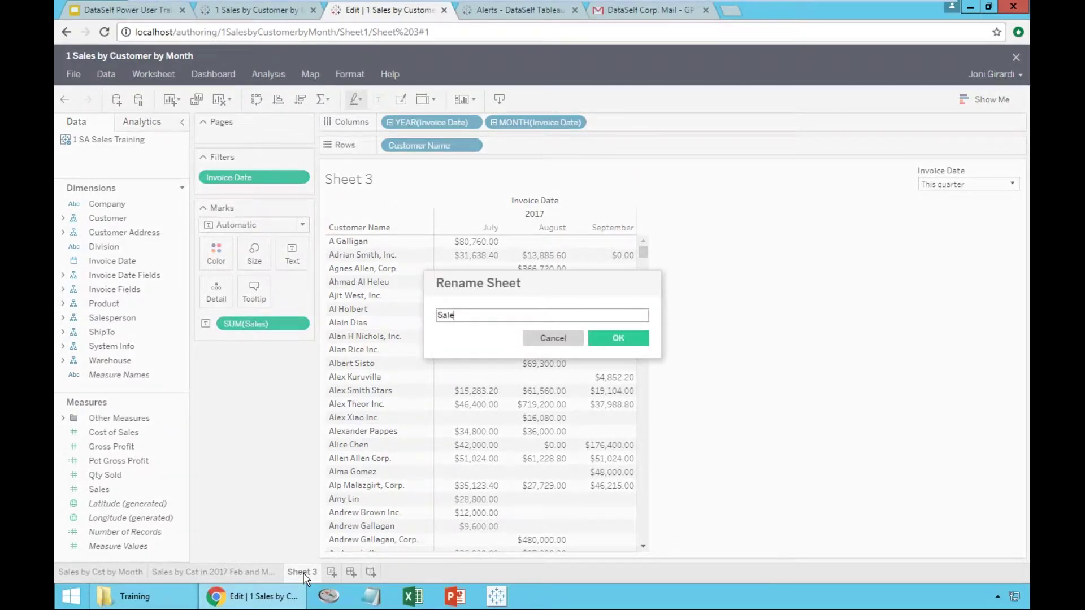
{"action": "type", "text": "s by Cst This Quarter"}
{"action": "left_click", "coordinate": [643, 340]}
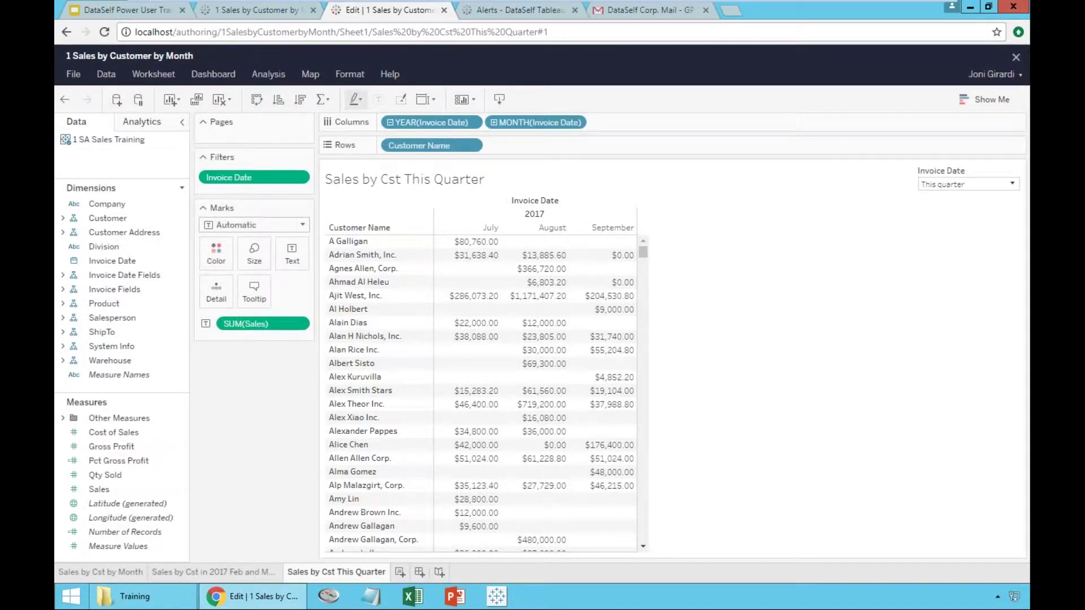
- Duplicate the 'Sales by Cst by Month' sheet to create Sheet 4
{"action": "right_click", "coordinate": [99, 570]}
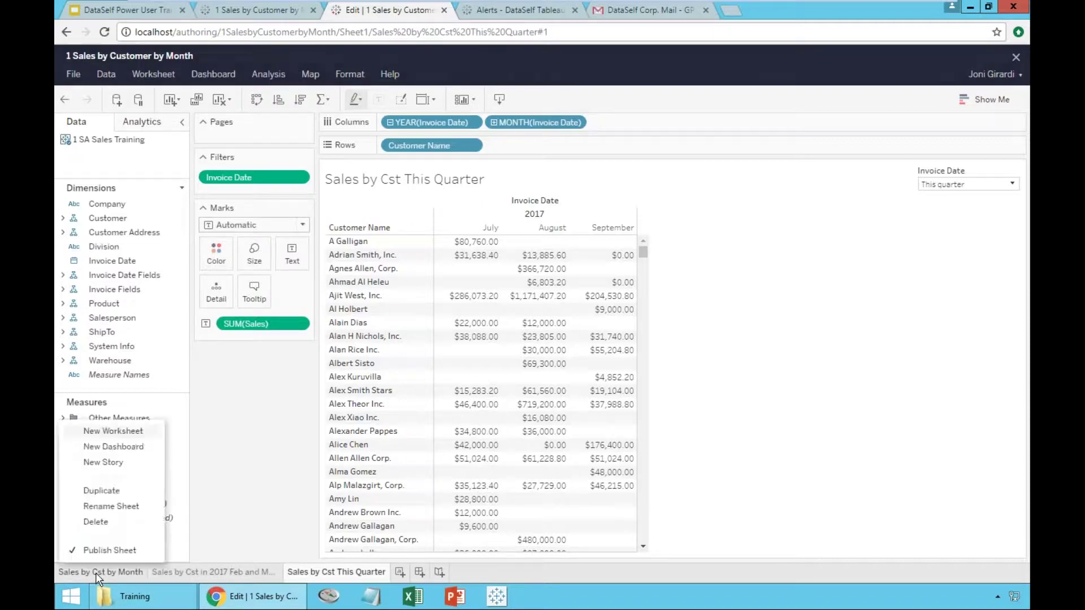
{"action": "left_click", "coordinate": [103, 490]}
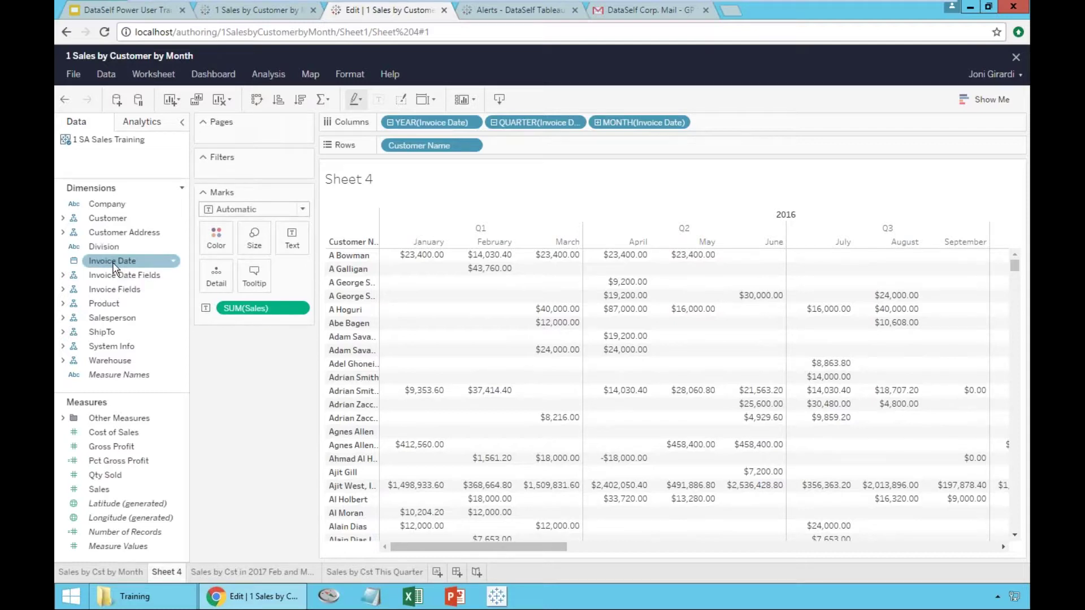
- Add a Month of Invoice Date filter that keeps January–August, excluding September–December
{"action": "left_click_drag", "start_coordinate": [114, 267], "coordinate": [252, 176]}
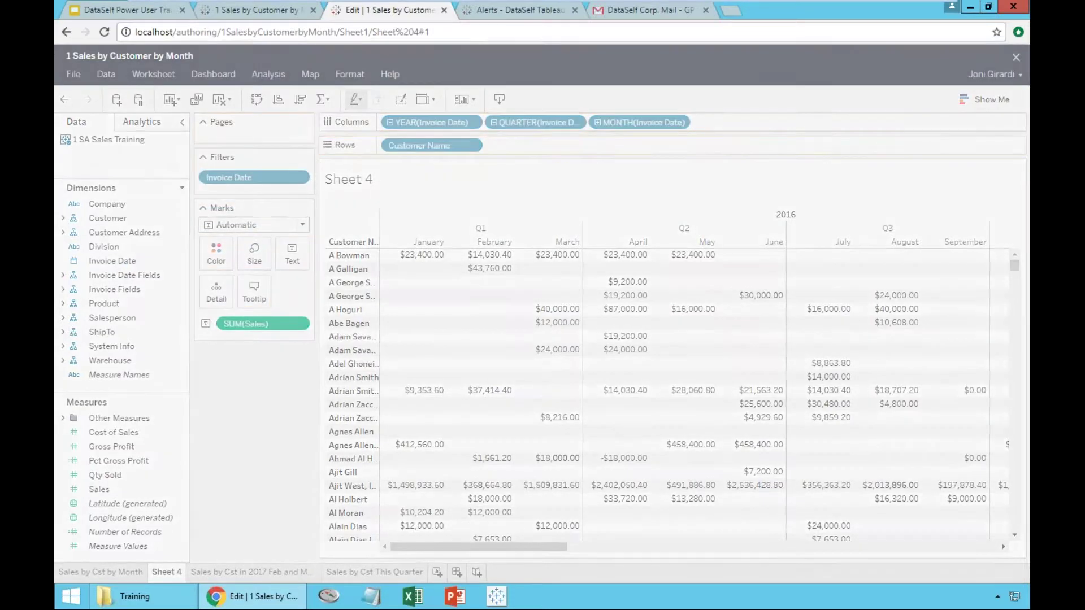
{"action": "left_click", "coordinate": [302, 178]}
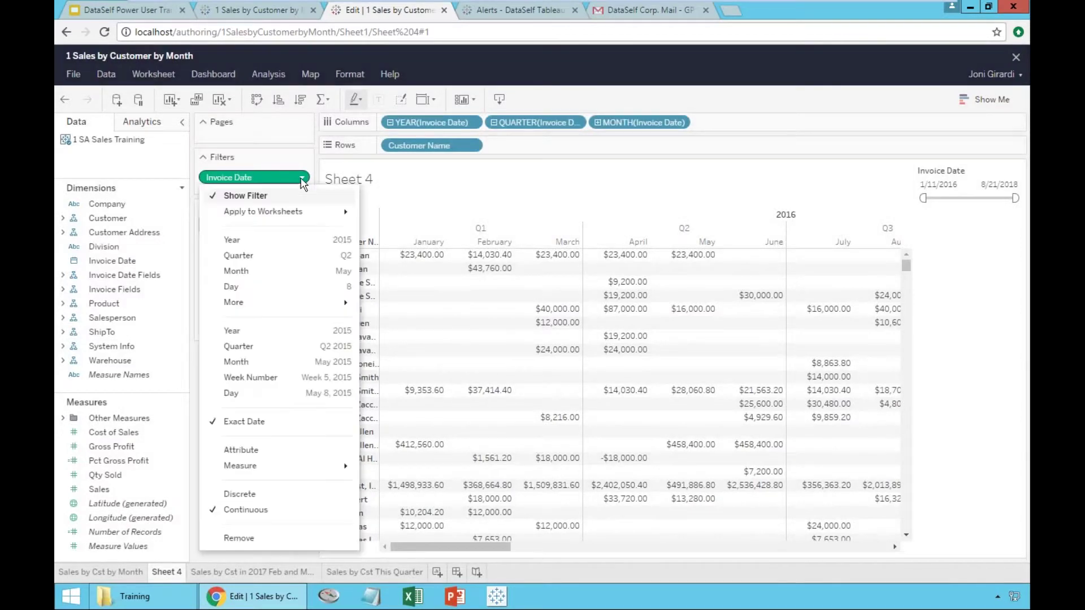
{"action": "left_click", "coordinate": [289, 271]}
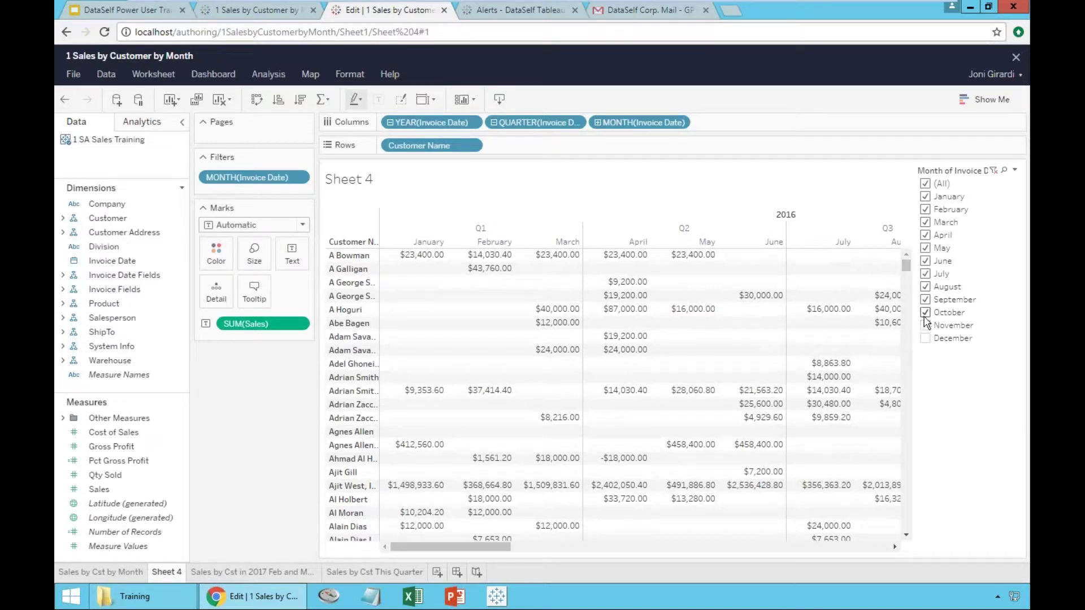
{"action": "left_click", "coordinate": [925, 313]}
{"action": "left_click", "coordinate": [925, 301]}
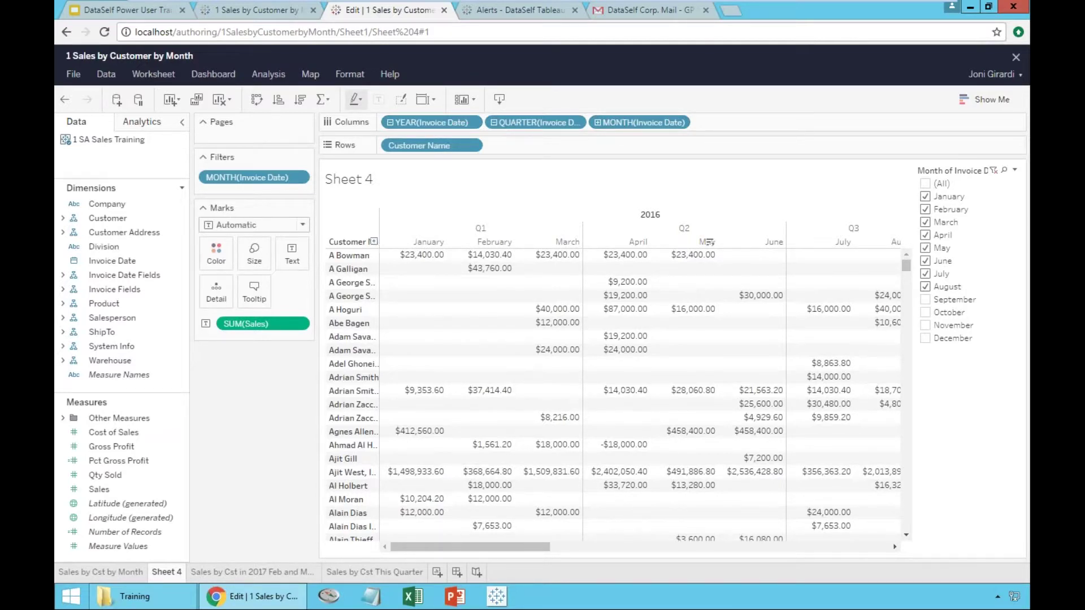
- Remove QUARTER and MONTH from Columns, leaving yearly 2016, 2017 and 2018 totals
{"action": "left_click_drag", "start_coordinate": [523, 547], "coordinate": [600, 548]}
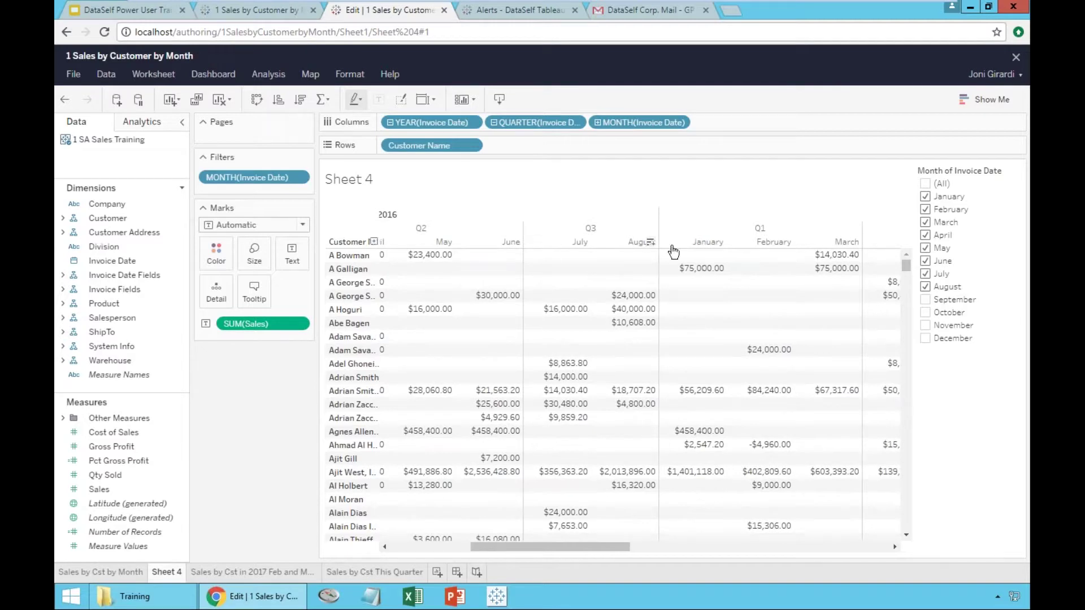
{"action": "left_click_drag", "start_coordinate": [576, 548], "coordinate": [744, 548]}
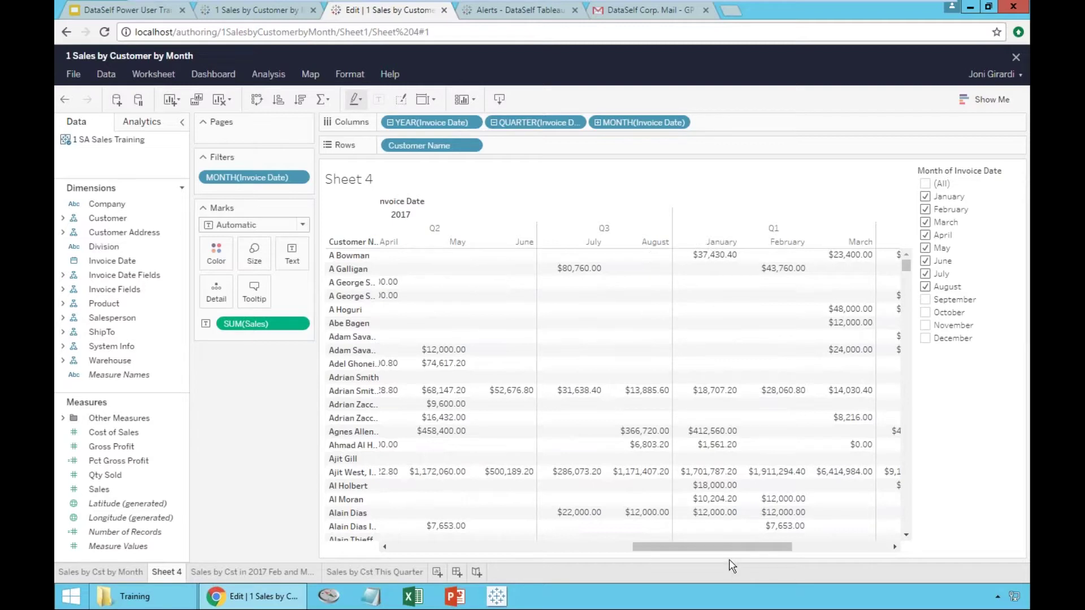
{"action": "left_click_drag", "start_coordinate": [748, 552], "coordinate": [452, 549]}
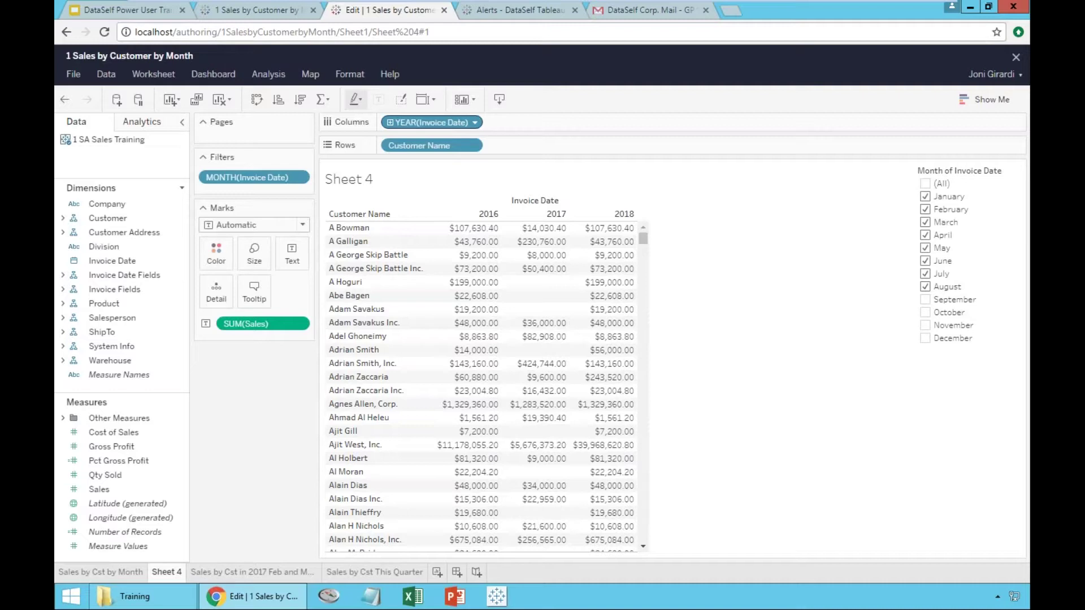
- Exclude August from the Month of Invoice Date filter
{"action": "mouse_move", "coordinate": [484, 309]}
{"action": "left_click", "coordinate": [924, 288]}
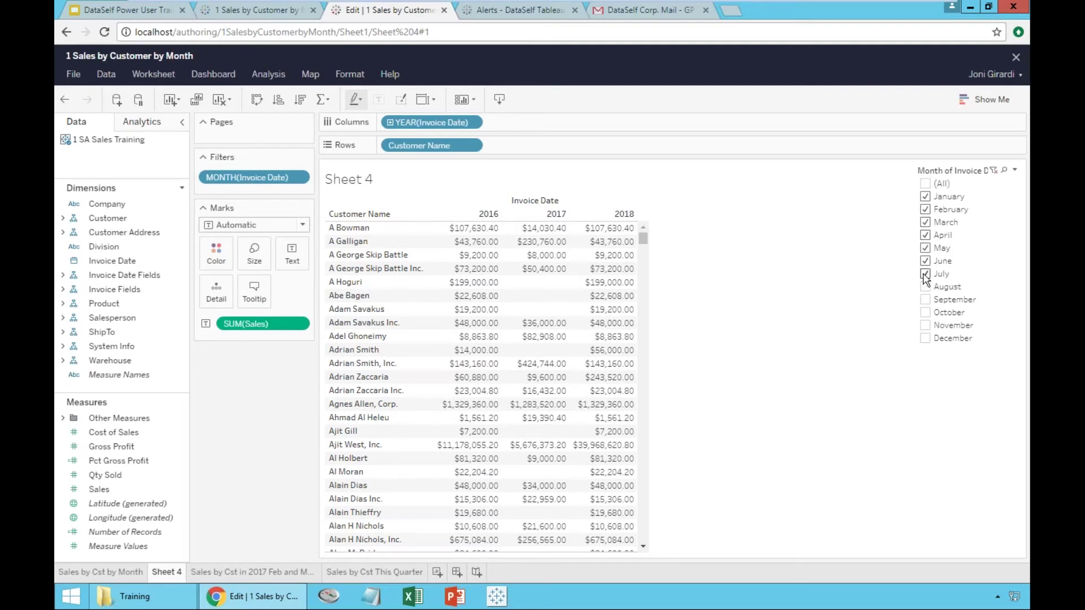